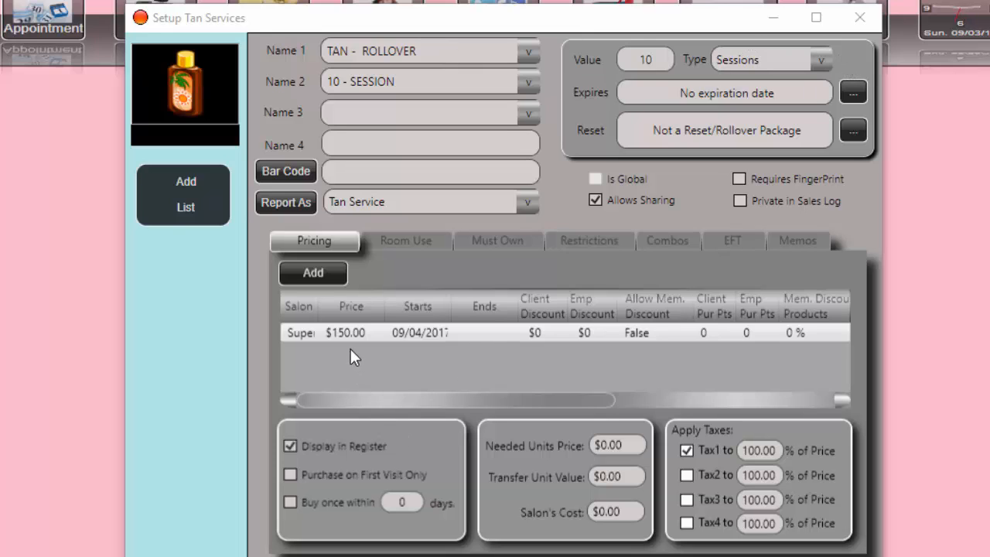
- Check the TAN - ROLLOVER service's room use settings and set the service to expire on 9/3/2018
click(400, 246)
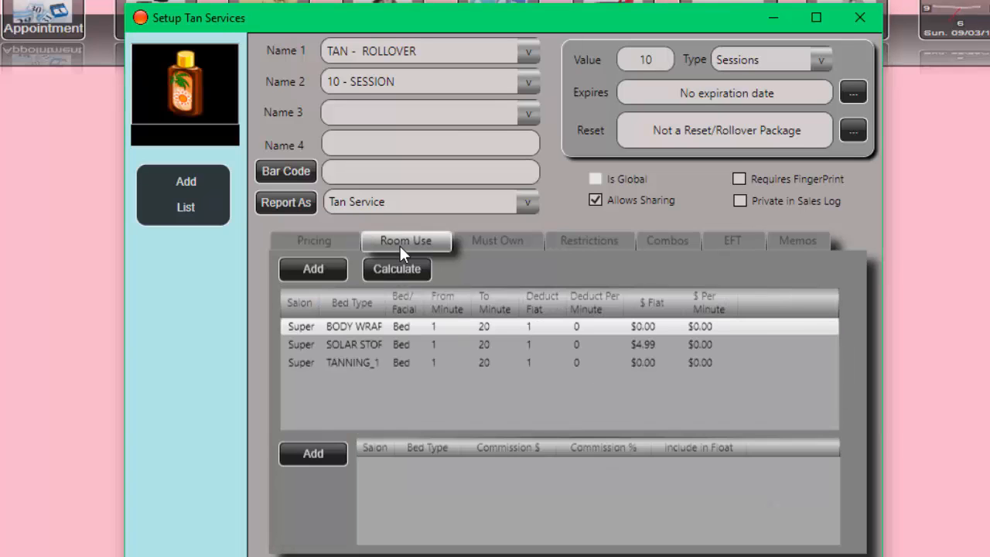
click(313, 241)
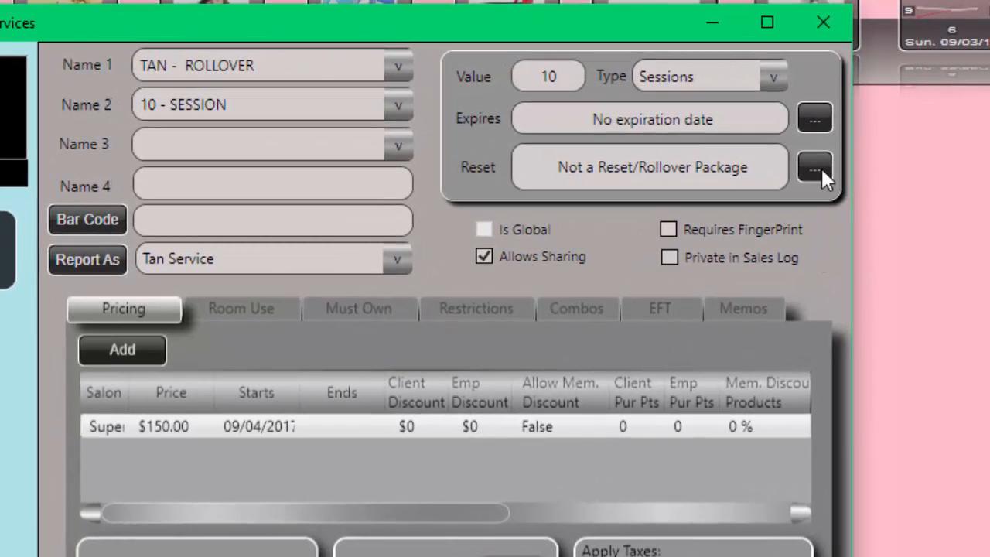
click(812, 120)
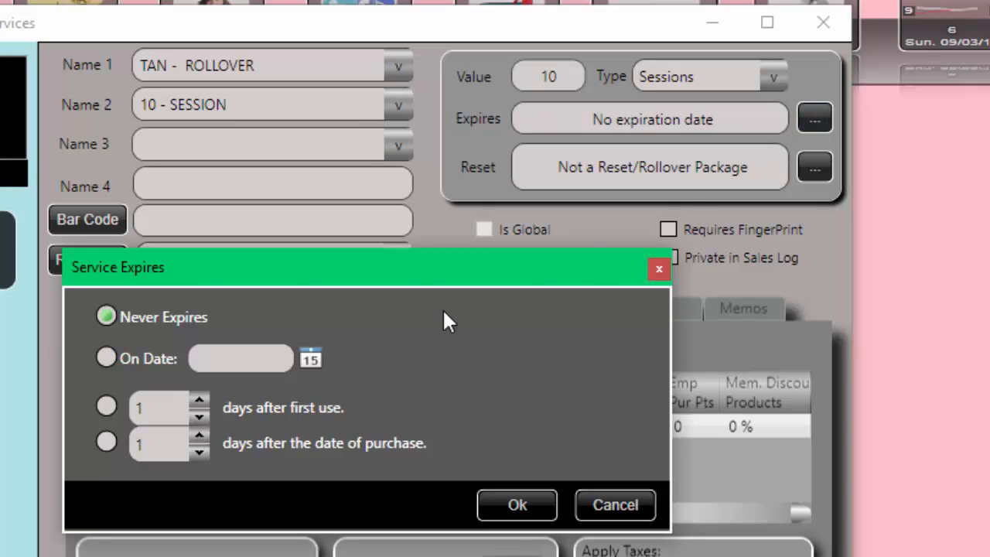
click(105, 358)
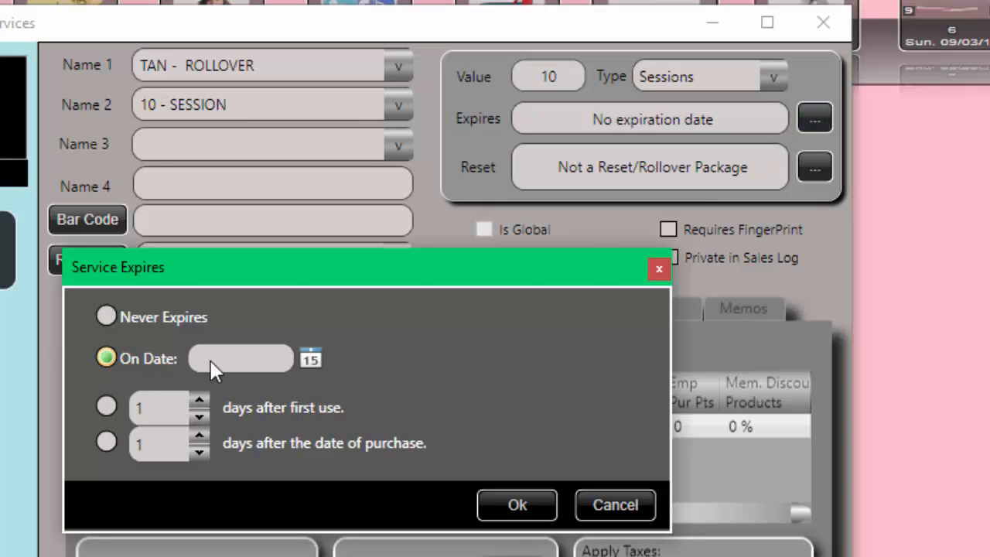
click(310, 358)
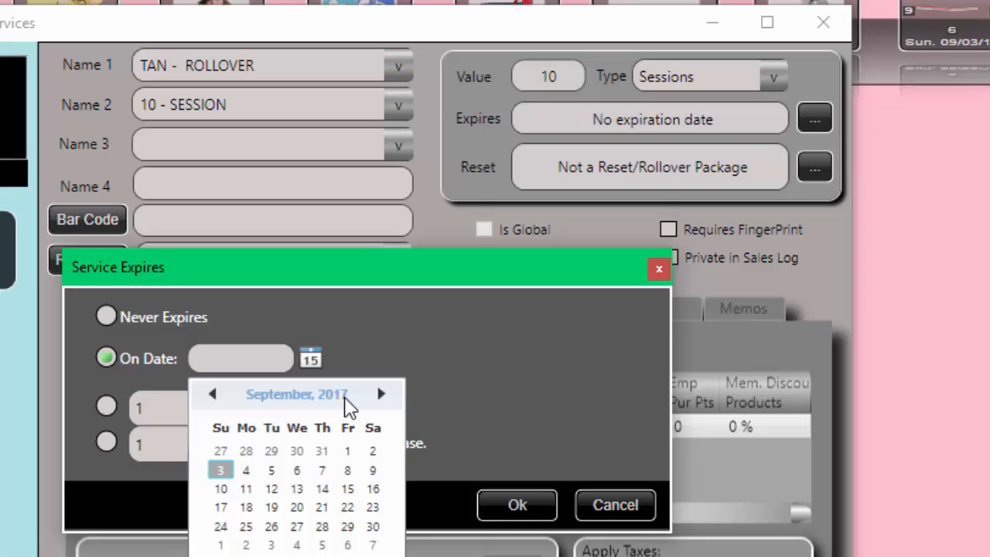
click(342, 396)
click(380, 396)
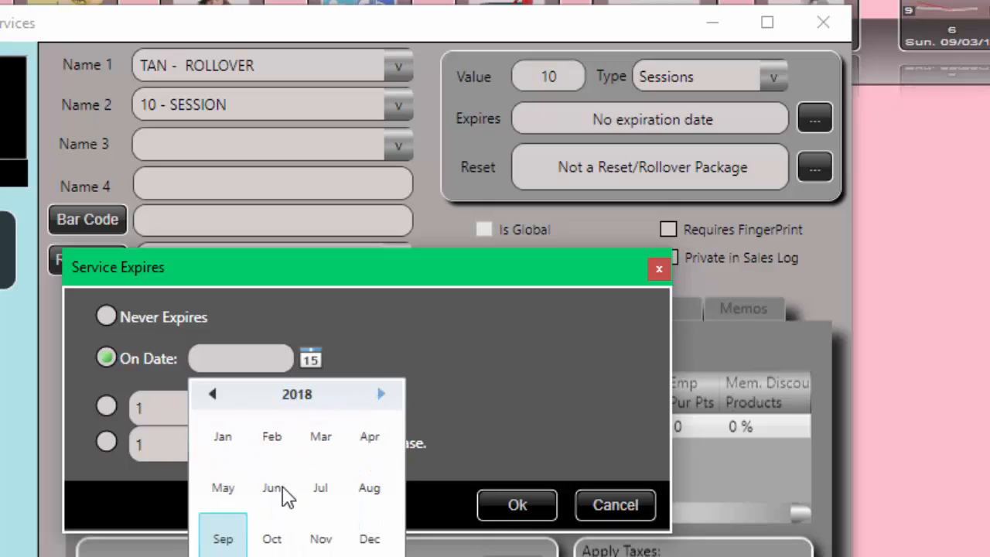
click(222, 536)
click(246, 470)
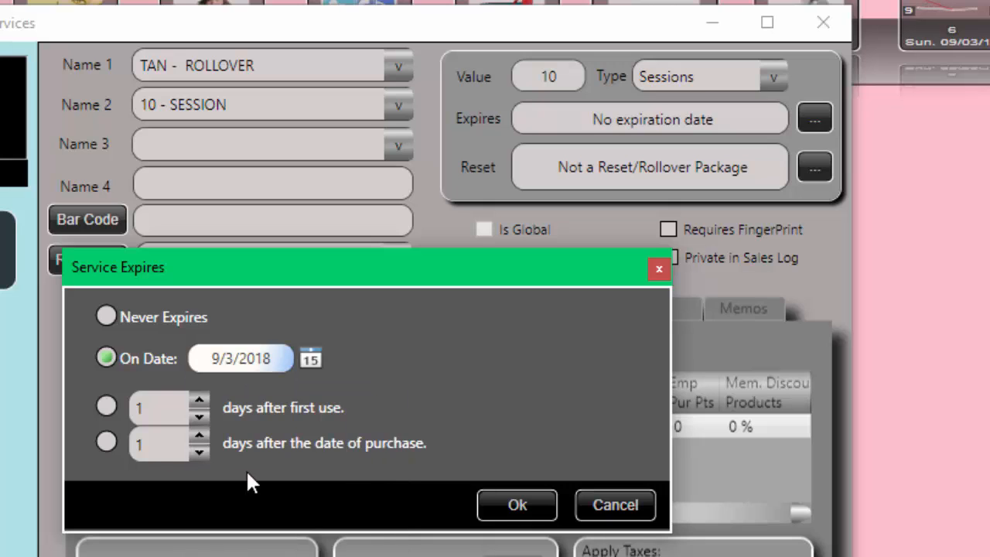
click(516, 506)
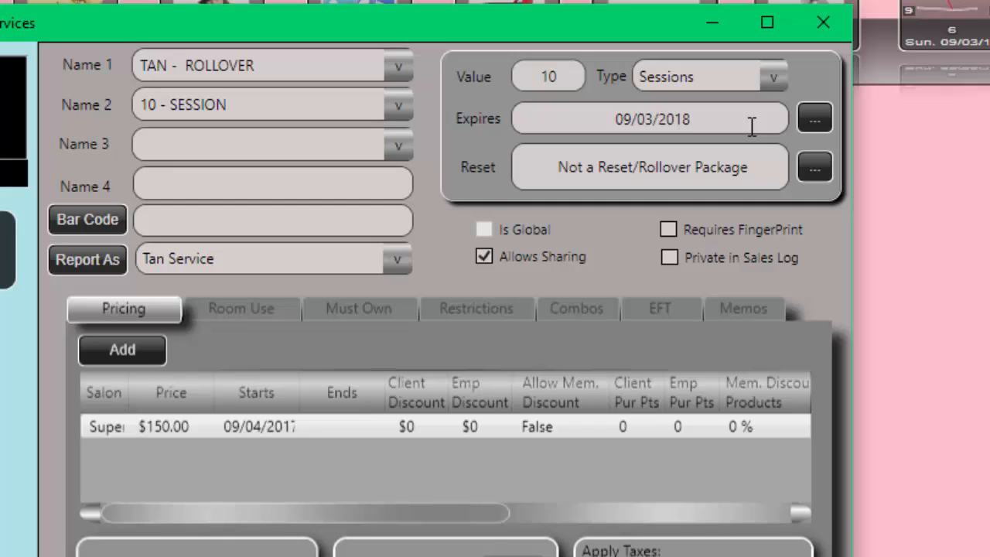
- Make the package a Reset service that resets on day 15 of the month
click(812, 169)
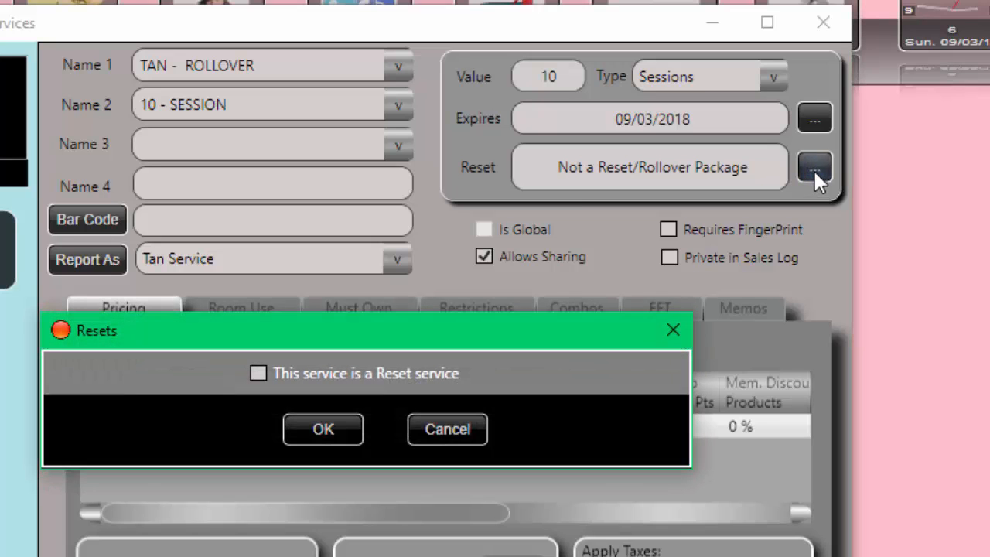
click(320, 429)
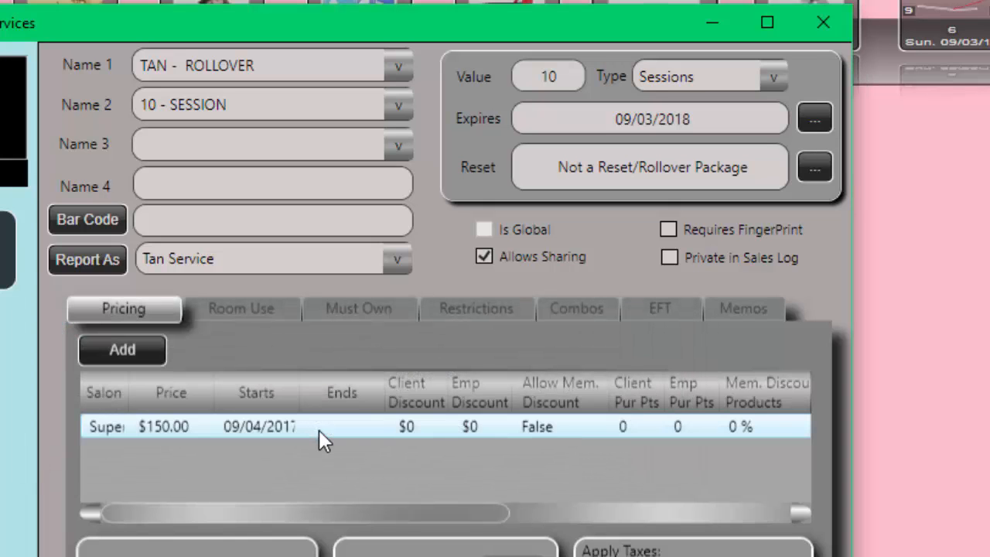
click(807, 168)
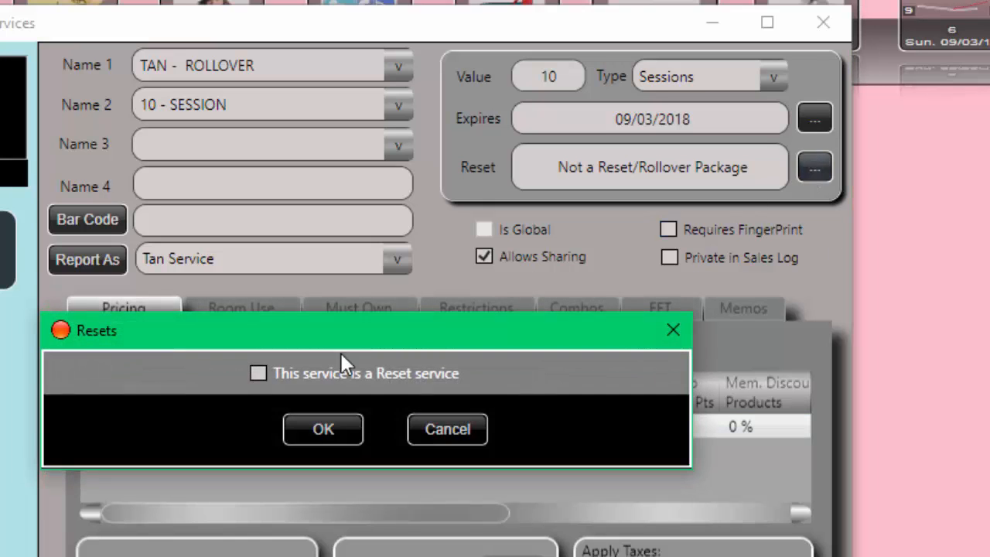
click(260, 374)
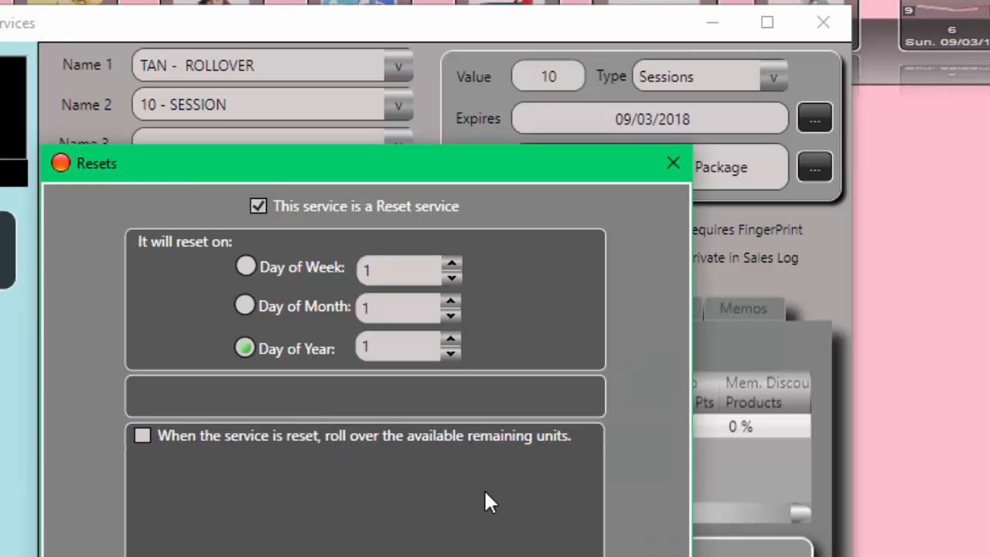
click(244, 307)
click(417, 317)
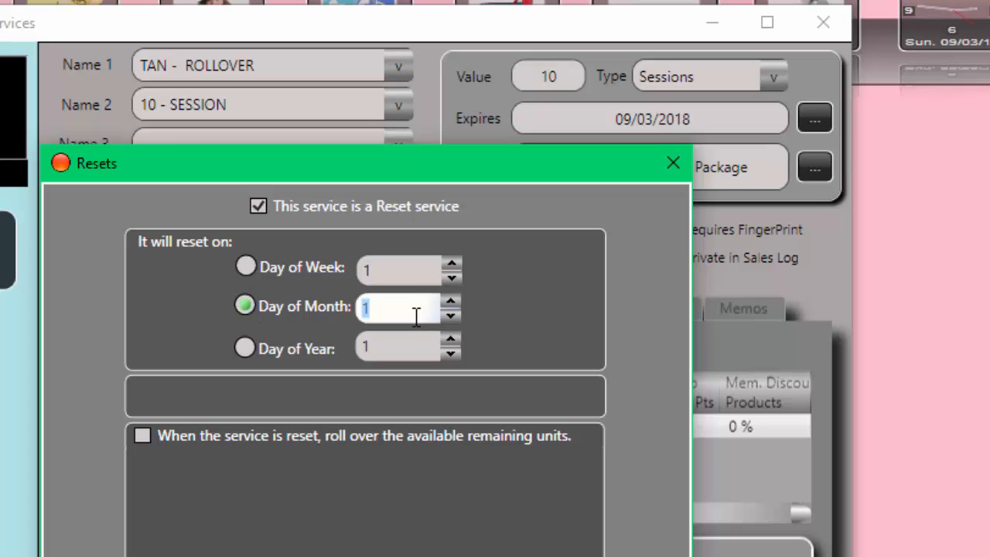
text(15)
- Enable rollover of remaining units at reset, with at most 5 rolled over and at most 30 accumulated
click(143, 437)
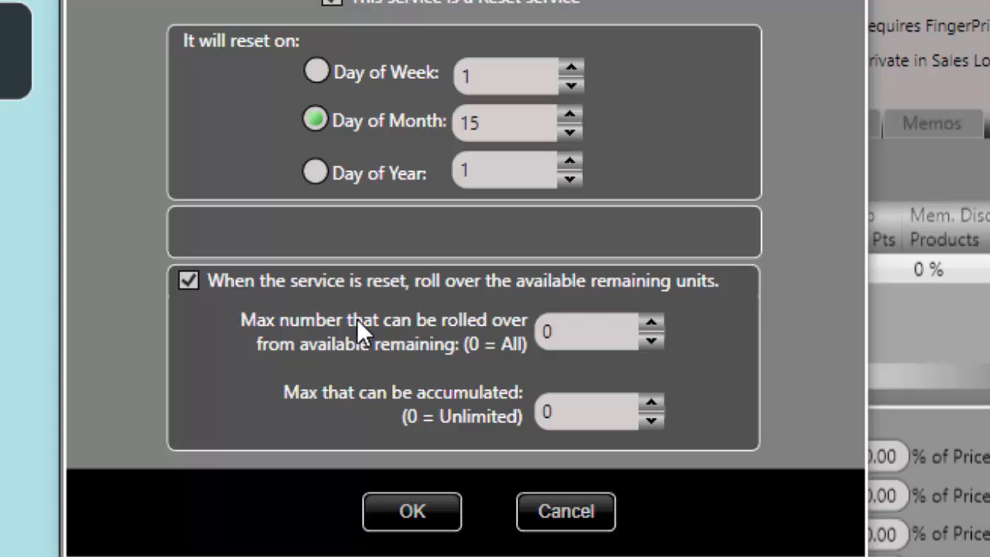
drag(567, 329, 508, 331)
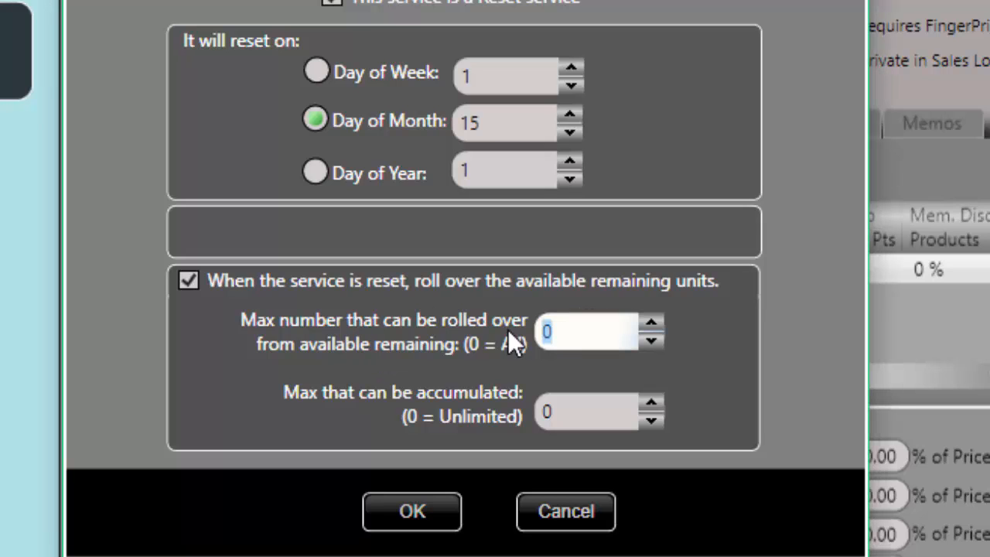
text(5)
click(535, 409)
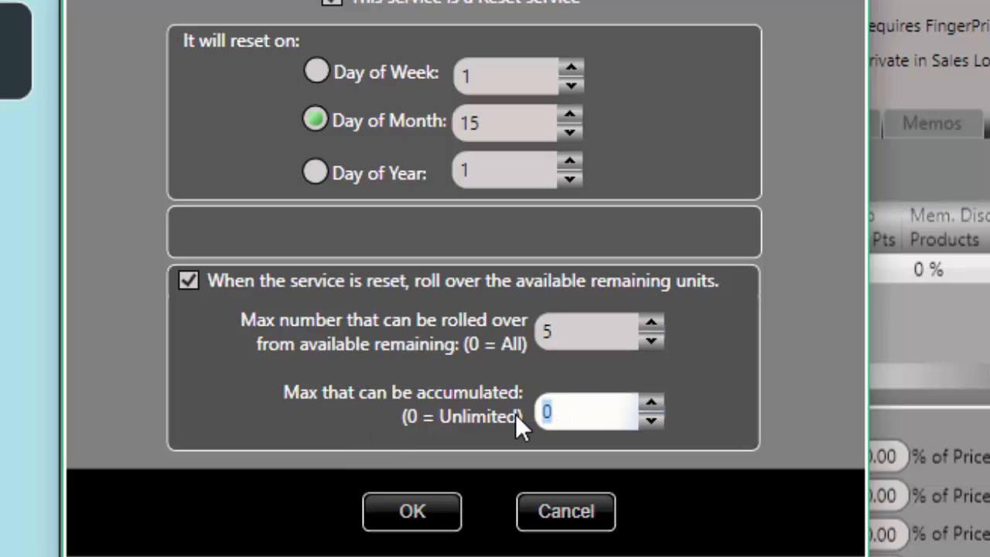
text(30)
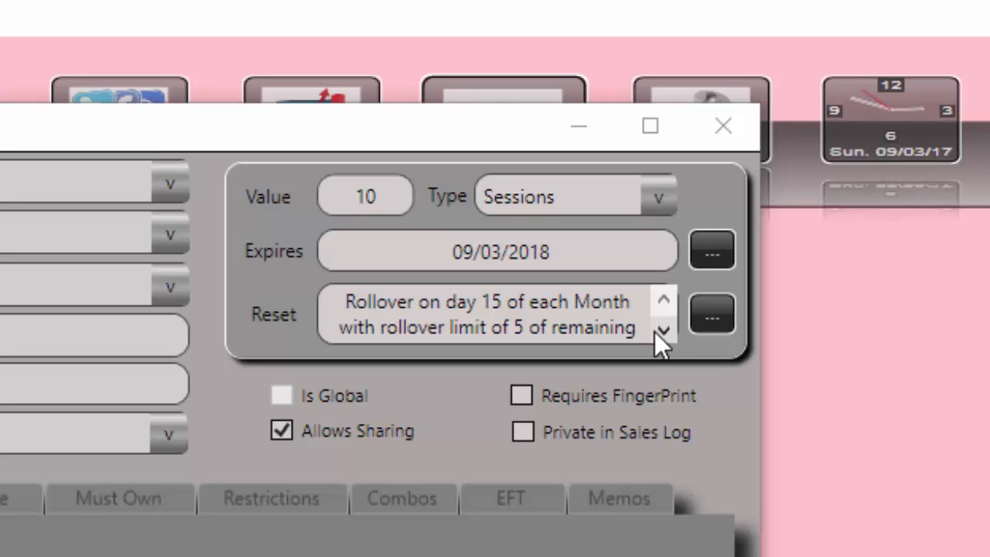
- Read through the full reset and rollover summary of the tan service
click(663, 330)
click(664, 330)
click(664, 330)
click(666, 292)
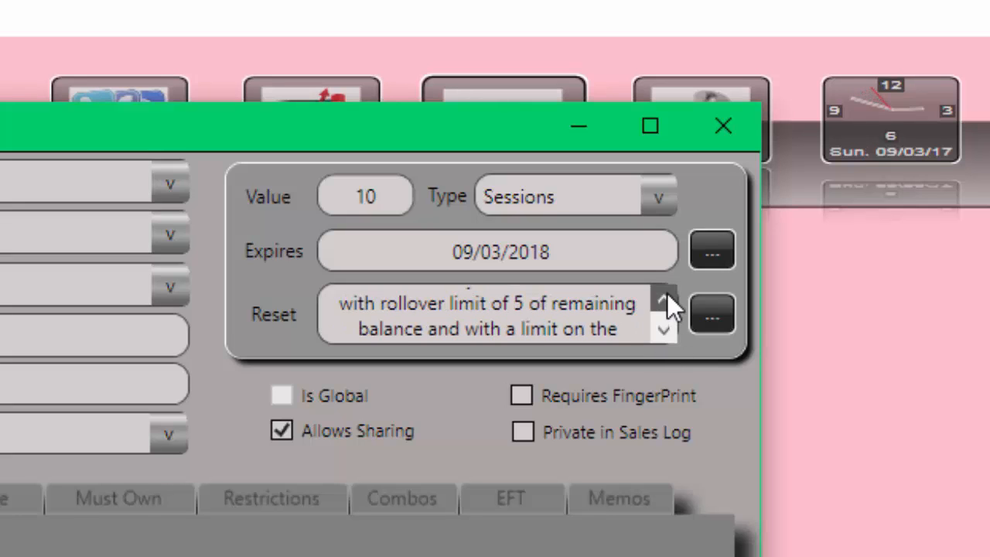
click(667, 293)
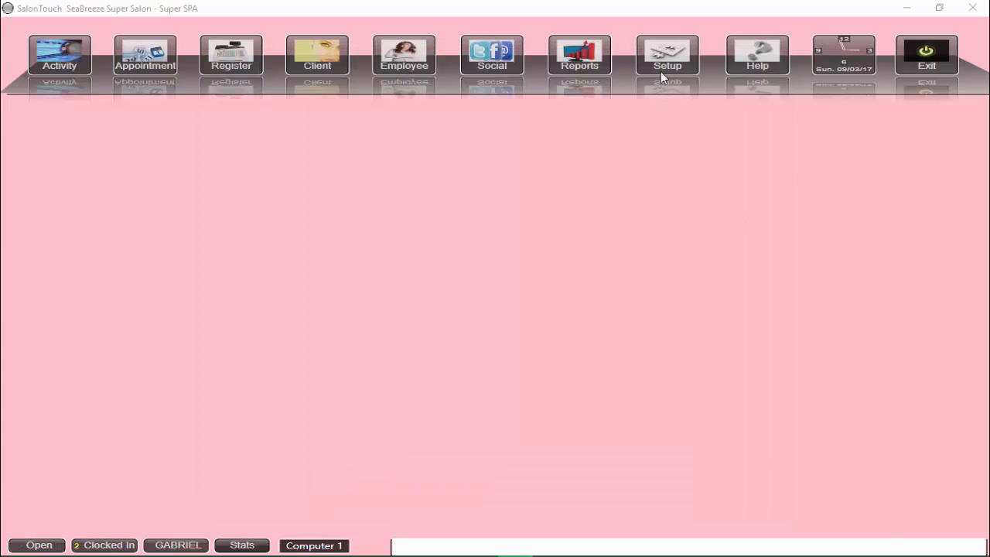
- Open the Reset/Rollover Services list, review its columns from client details through new balance and results, and close it without processing
click(660, 70)
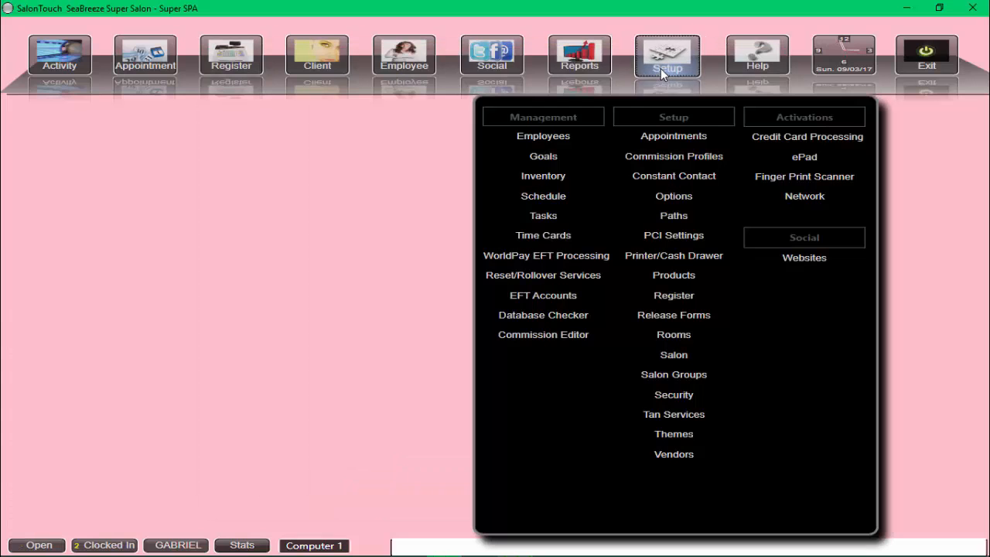
click(573, 277)
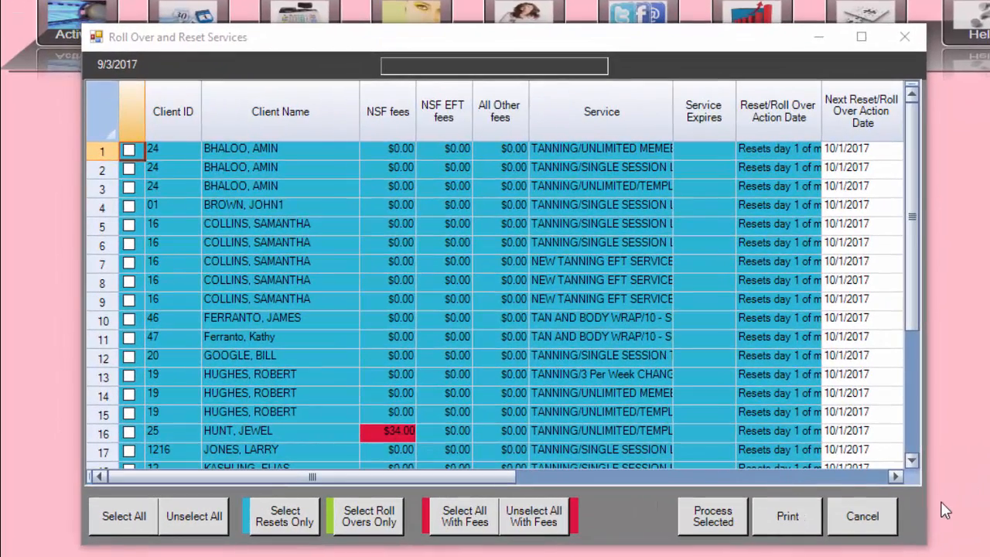
click(895, 478)
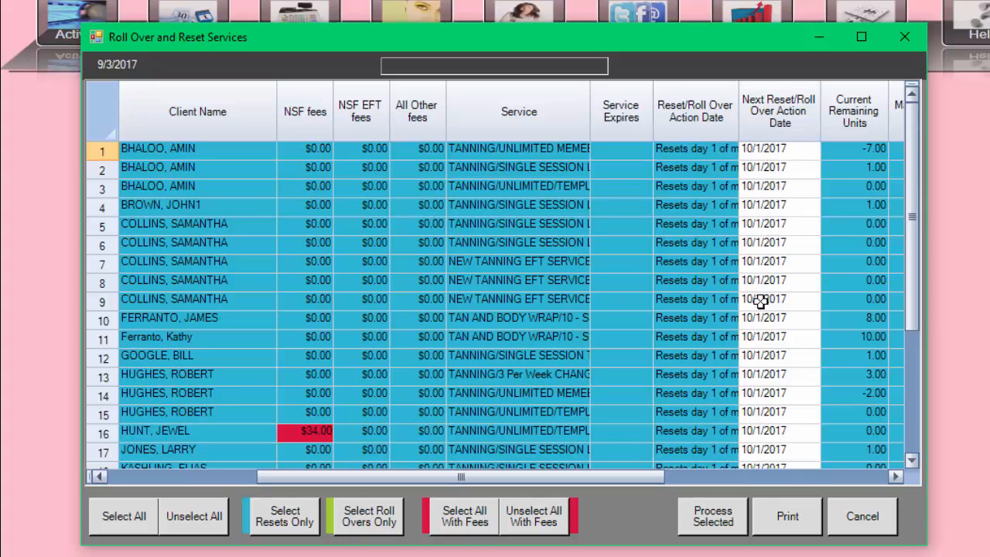
click(878, 477)
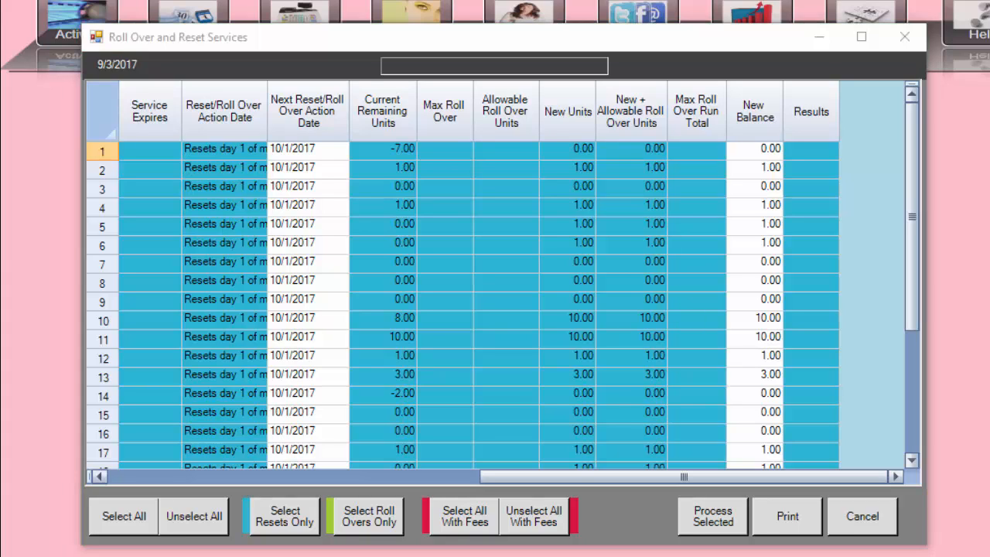
click(903, 39)
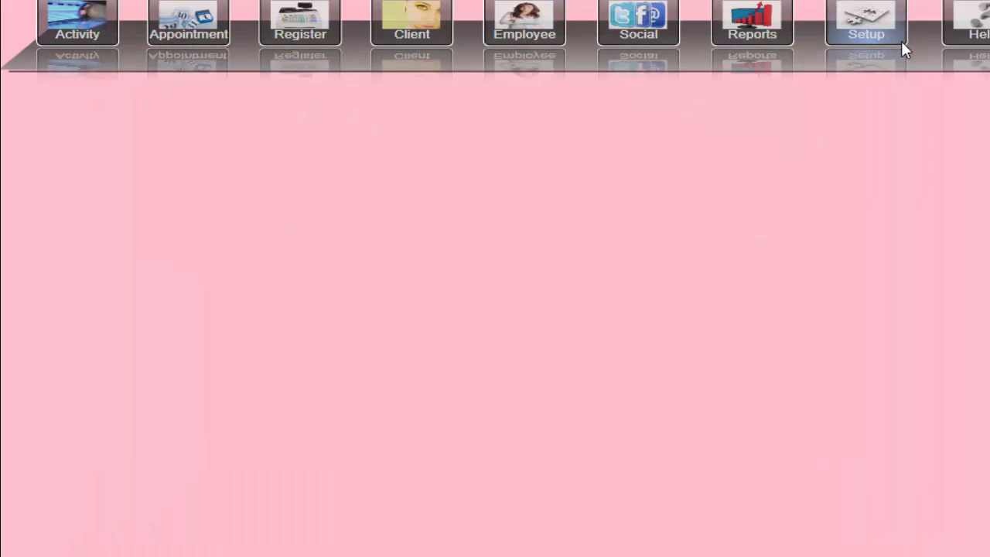